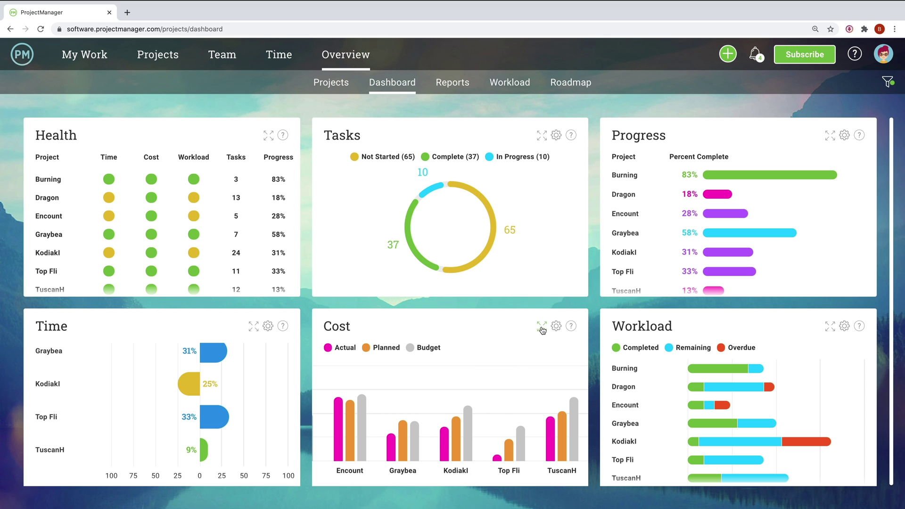
- Enlarge the Cost widget on the Overview dashboard for a closer look
click(541, 327)
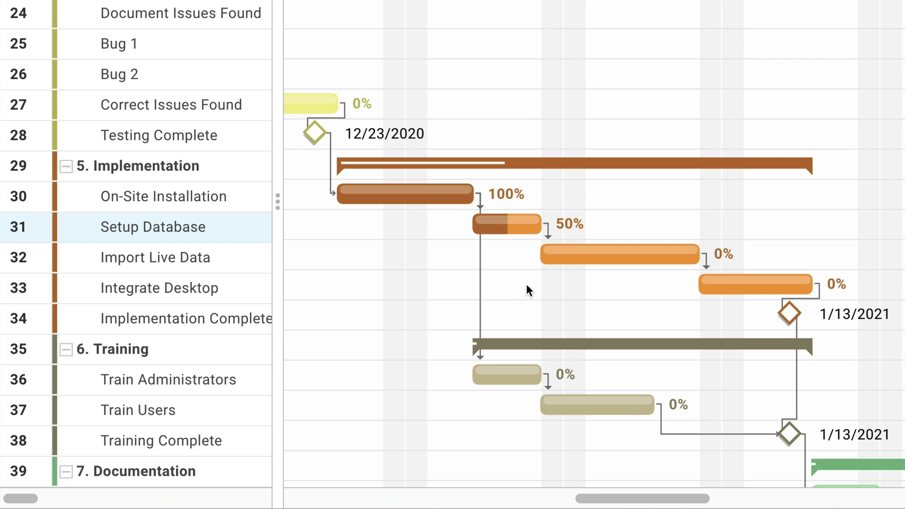
- Make Integrate Desktop depend on Import Live Data and generate the Portfolio Status report
drag(620, 252, 751, 287)
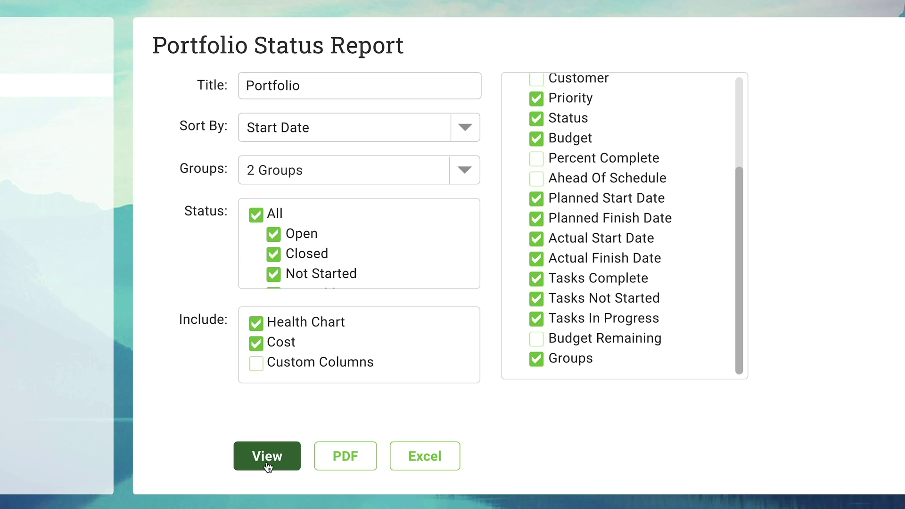
click(268, 456)
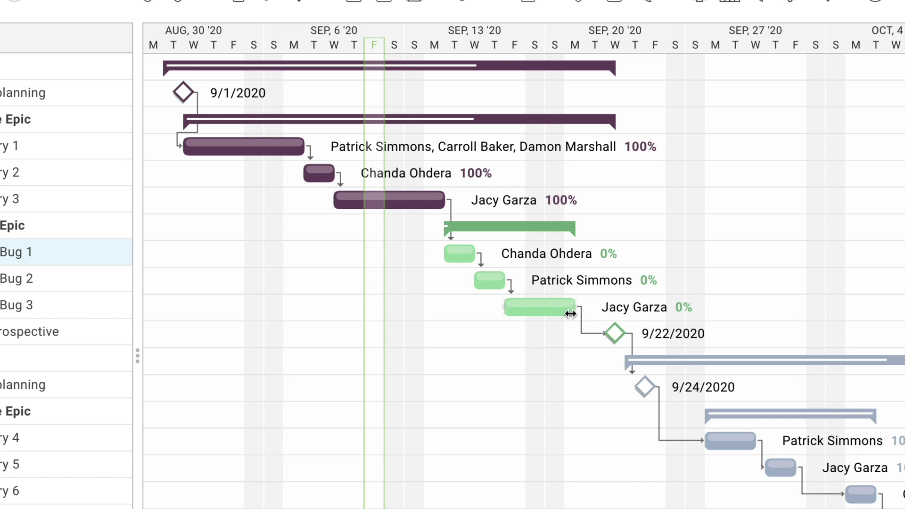
- Extend Bug 3 to Sep 22, expand Design, and move Story 3 to Friday 11
mouse_move(573, 306)
drag(573, 306, 602, 307)
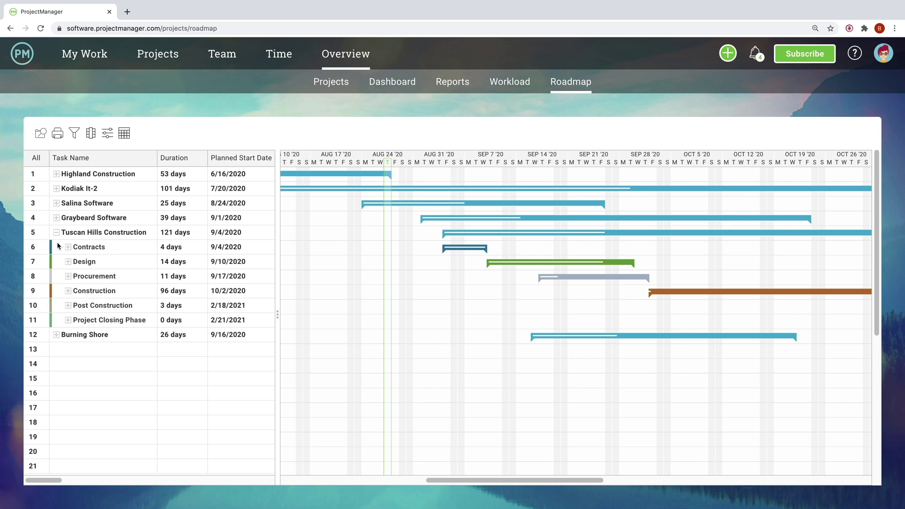
click(67, 262)
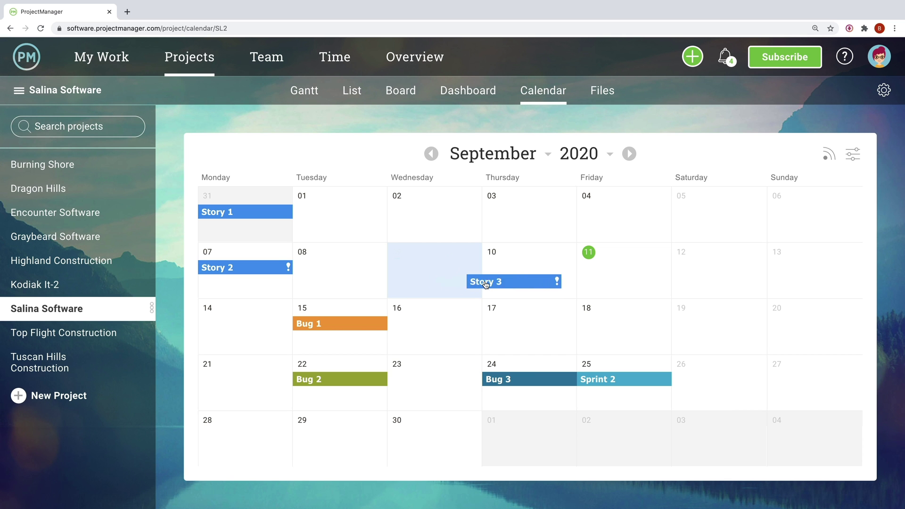
drag(500, 282, 596, 275)
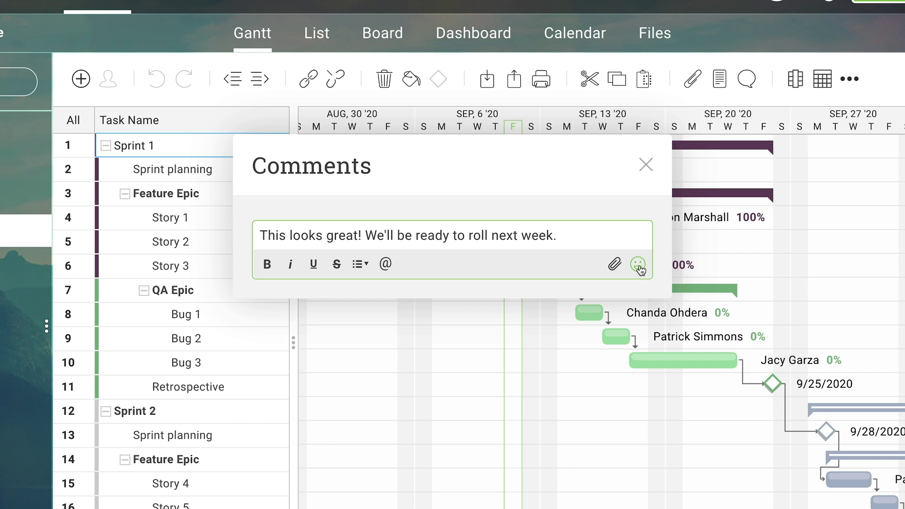
- Add a clapping-hands emoji to the comment and post it
click(637, 265)
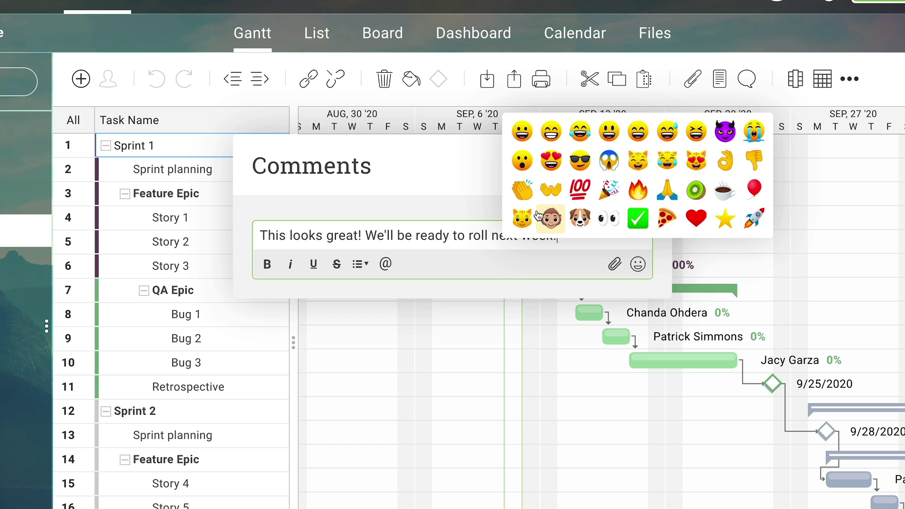
click(523, 190)
key(Return)
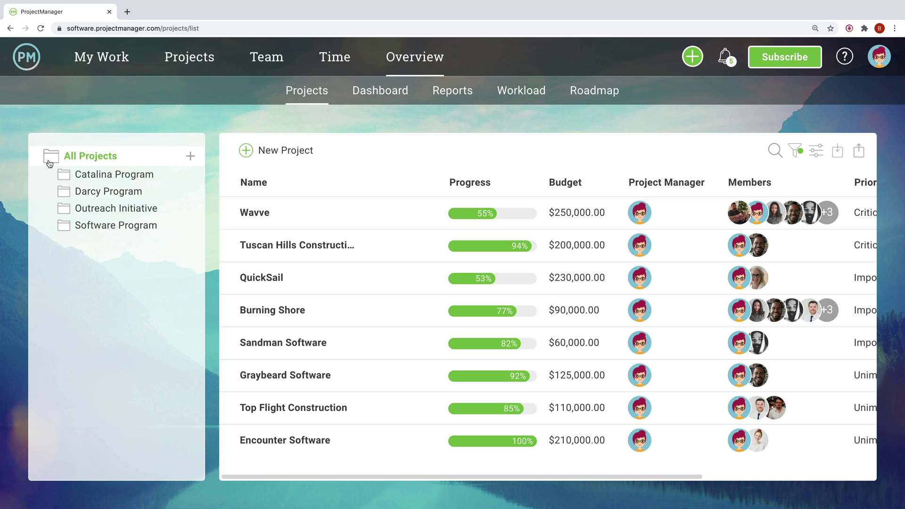
- Filter the project list to the Darcy Program folder and scroll right to the Cost/Budget column
click(49, 193)
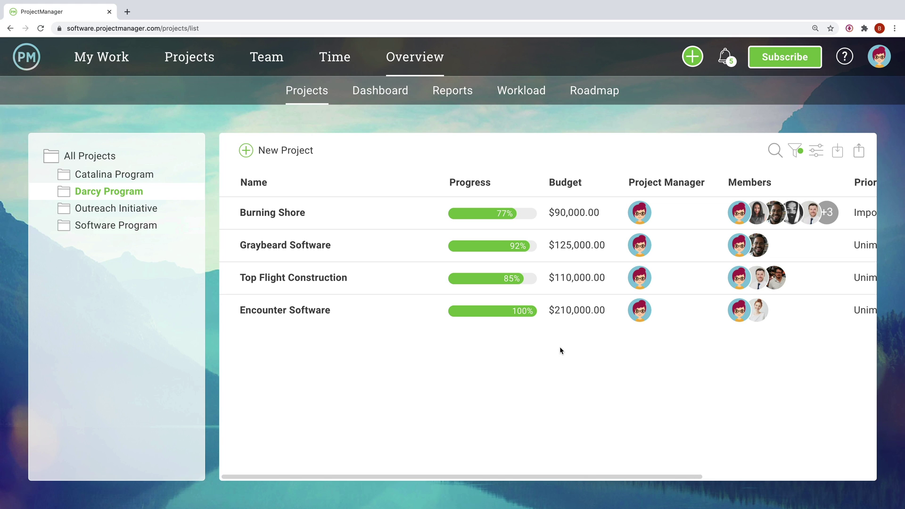
scroll(561, 350, right, 5)
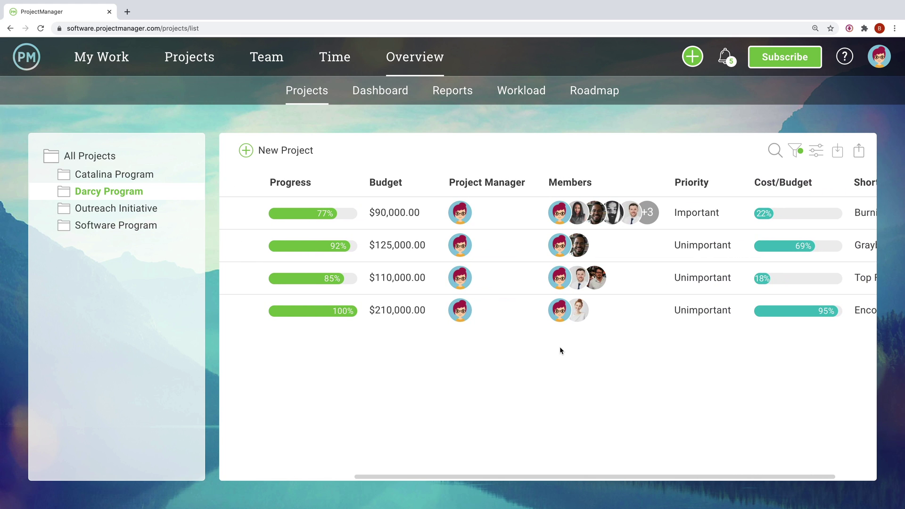
scroll(560, 350, right, 3)
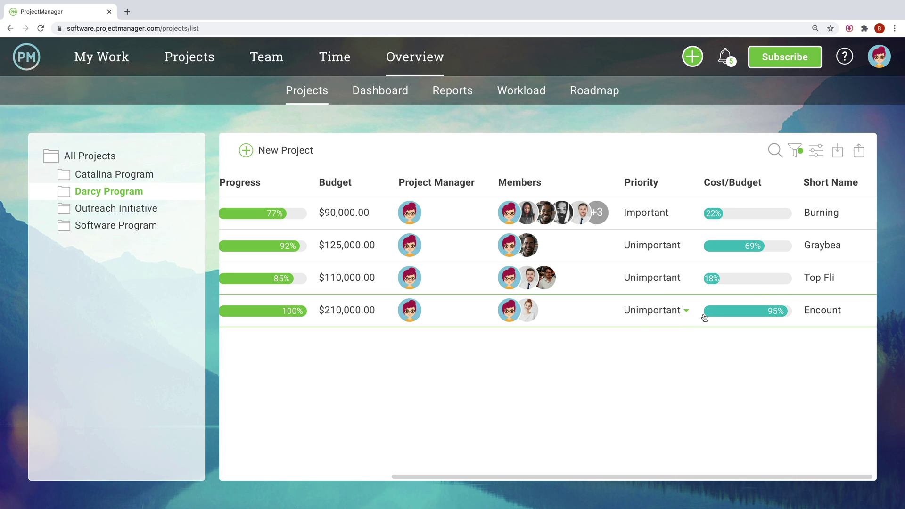
mouse_move(710, 313)
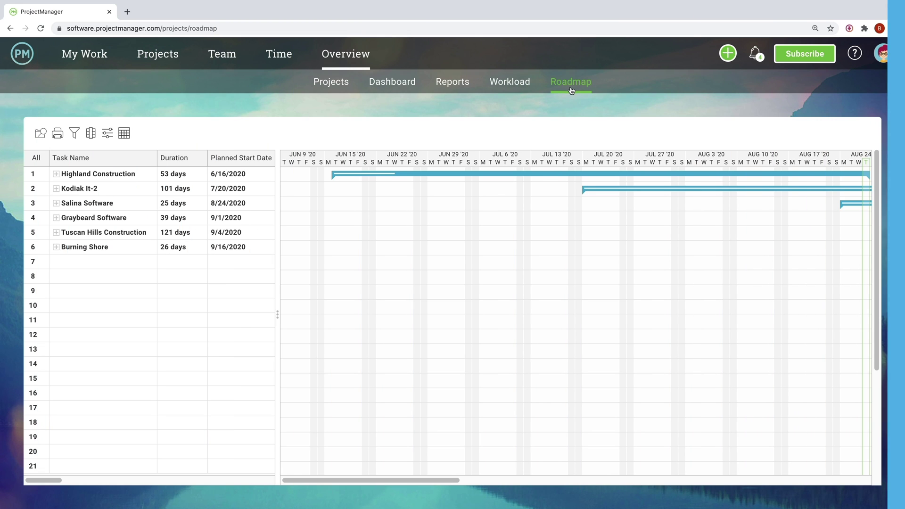
- On the roadmap, expand Tuscan Hills Construction into phases and show the Design phase's subtasks
scroll(596, 304, right, 10)
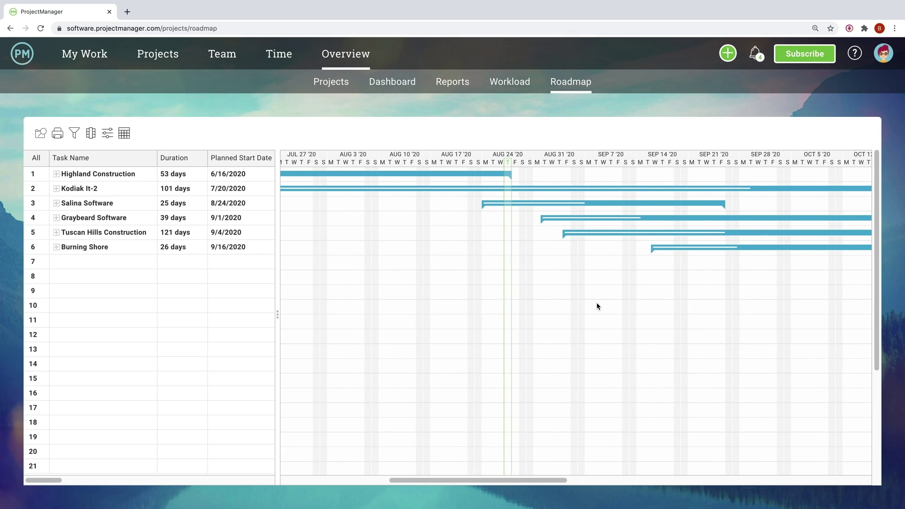
scroll(597, 306, right, 3)
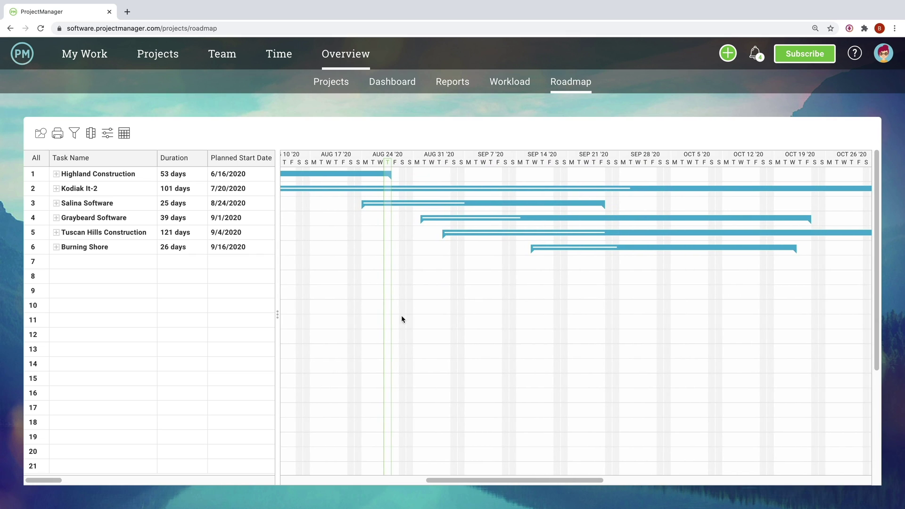
click(57, 233)
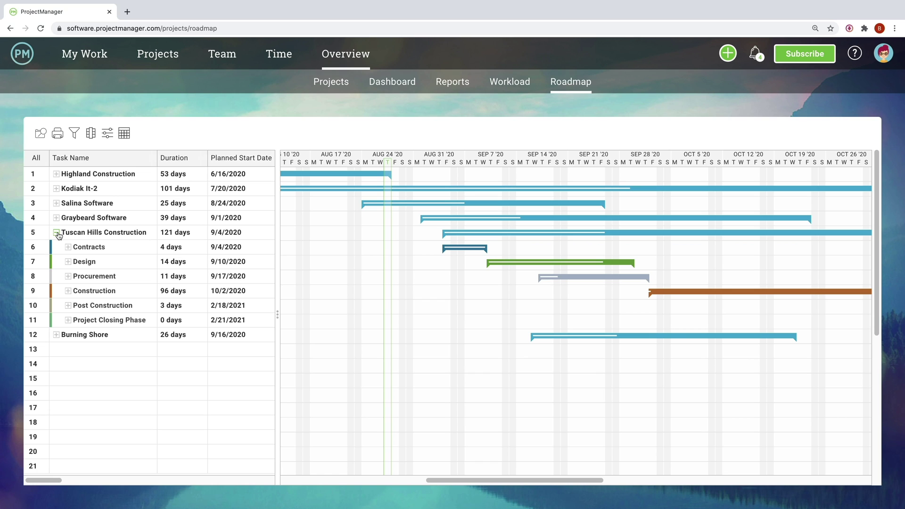
click(68, 262)
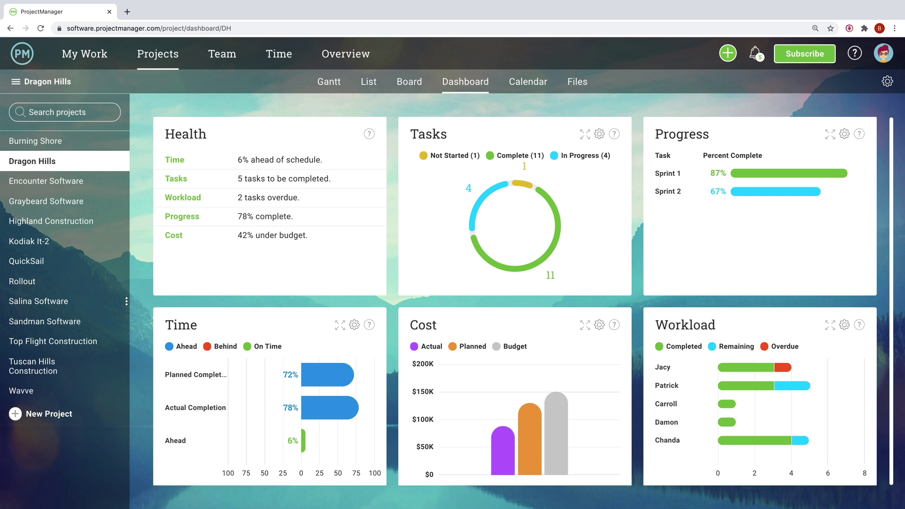
- Change the Cost chart's Actual series colour to magenta and apply it
mouse_move(556, 243)
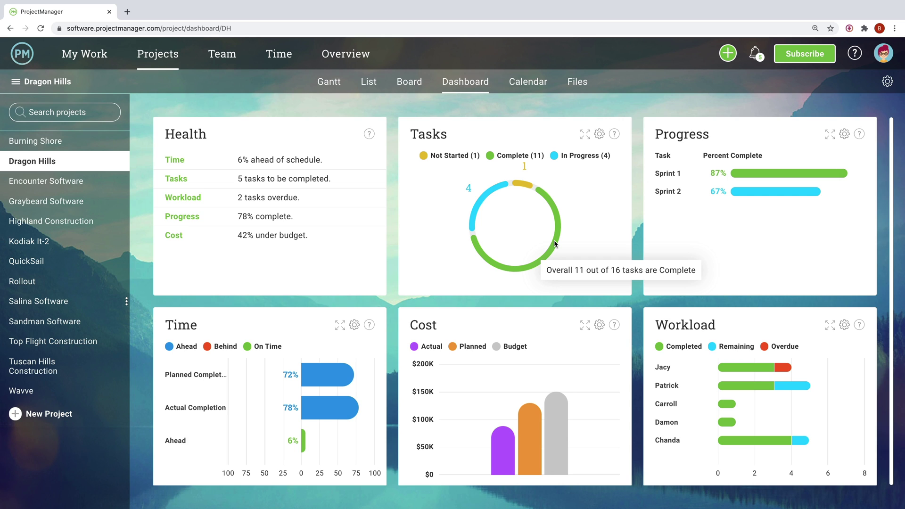
click(599, 324)
click(744, 375)
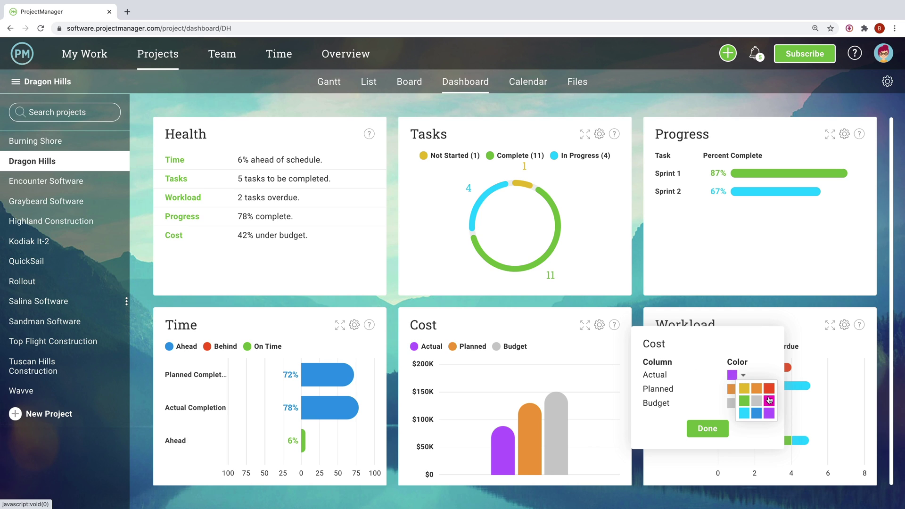
click(770, 405)
click(691, 429)
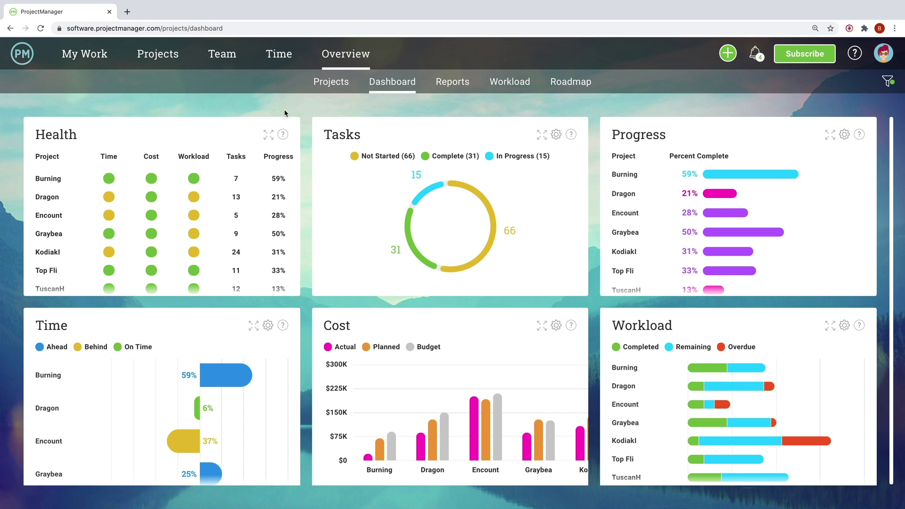
- Enlarge the Health widget, mark Sprint planning done, and shift the Bug 1 card
click(269, 134)
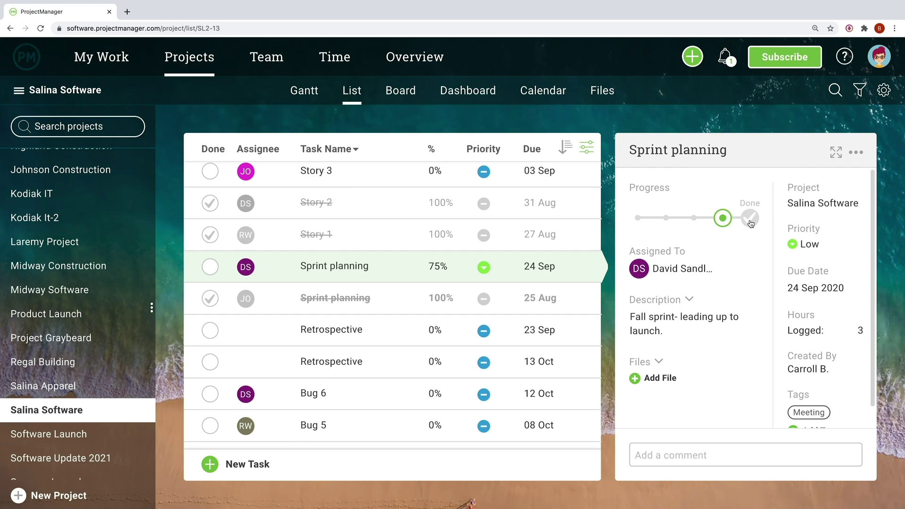
click(751, 223)
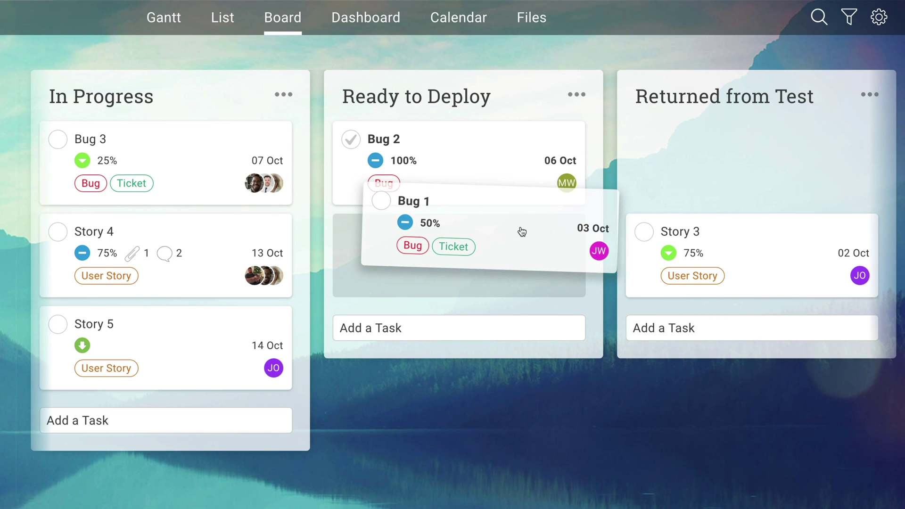
drag(519, 231, 519, 230)
- Move Sprint planning from Thursday 24 to Friday 25 and post 'now!' on Story 4
mouse_move(499, 362)
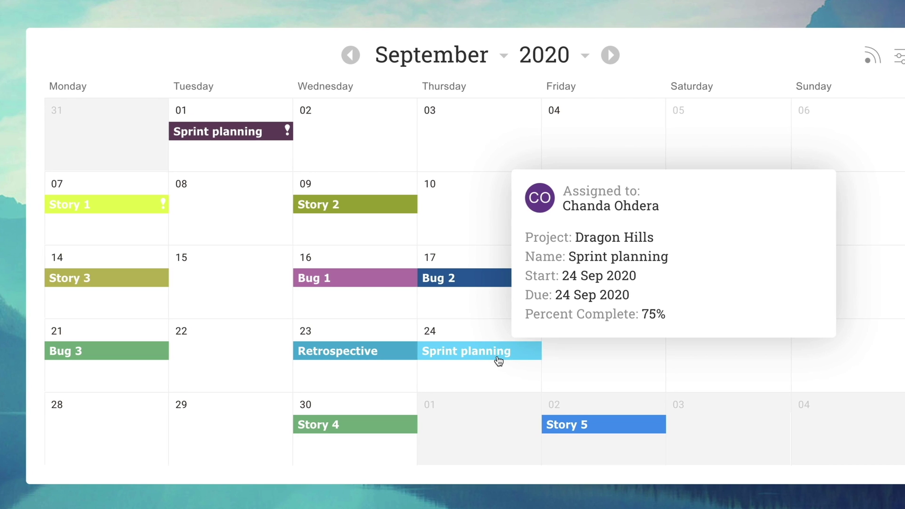
drag(499, 361, 559, 356)
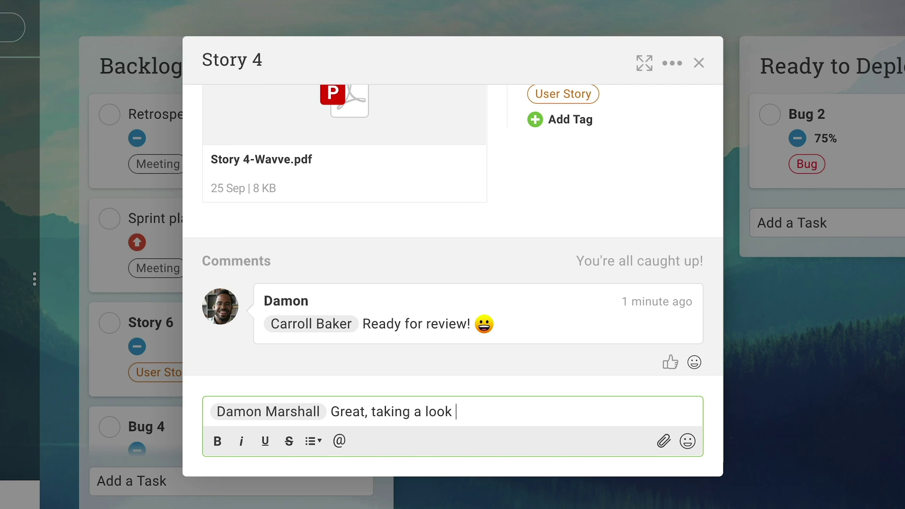
text(now!)
key(Return)
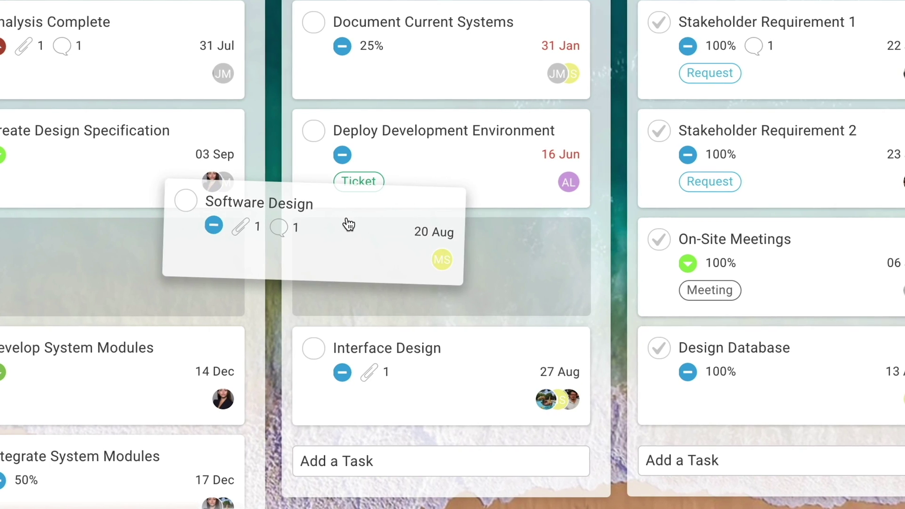
- Reposition the Software Design card, mark Interface Design complete, and begin a new comment
drag(348, 224, 344, 216)
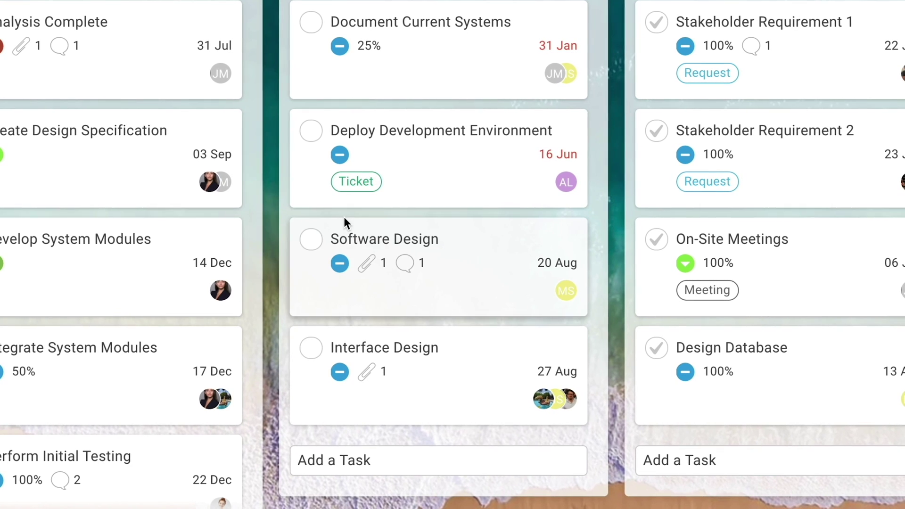
click(305, 347)
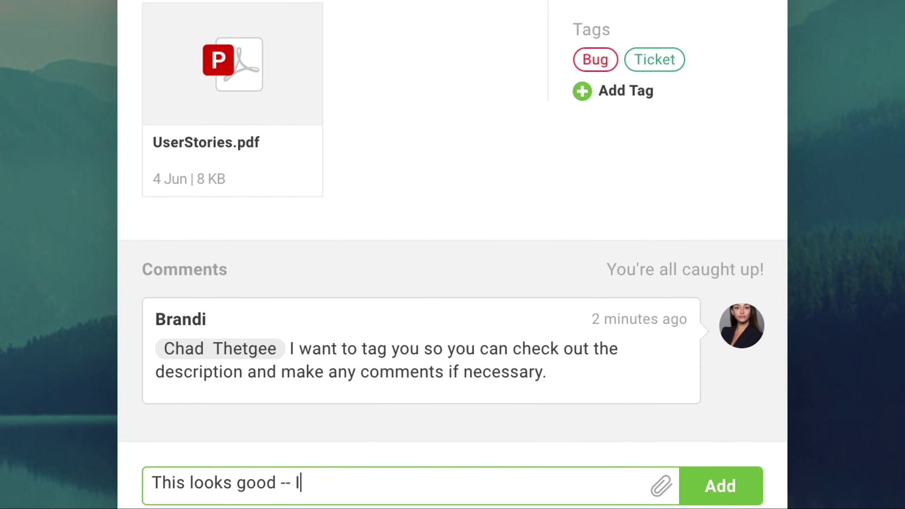
text(just want to mak)
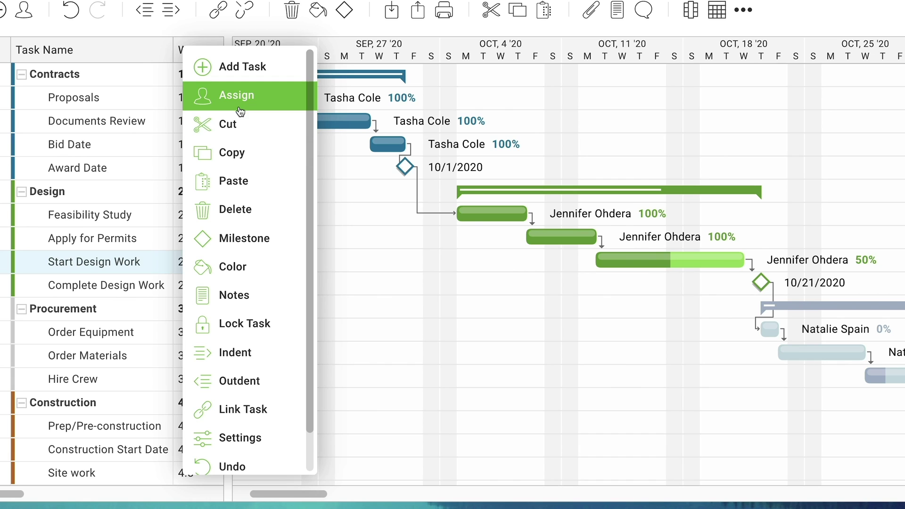
- Assign the chosen team member 10 hours on the task
click(239, 103)
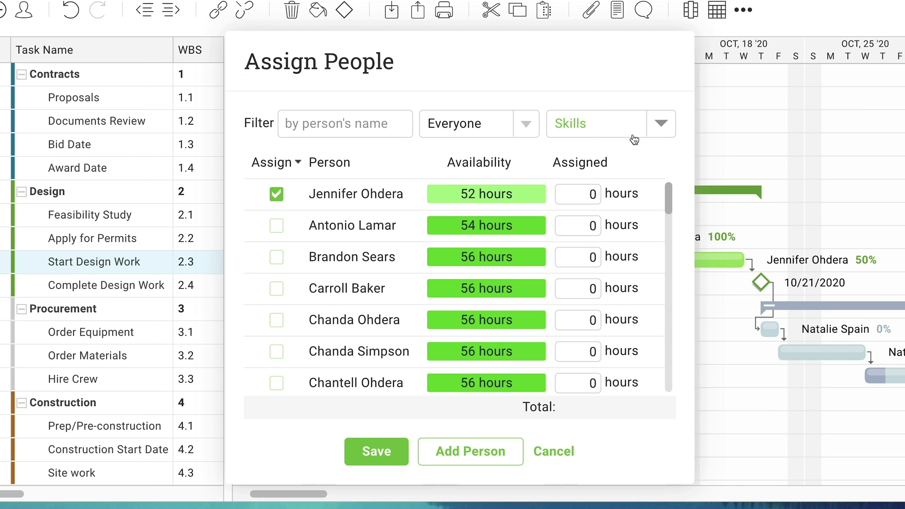
click(578, 194)
text(1)
- Set the task cost to $3,000.00 and extend Bug 3 to four days ending Sep 23
text(300)
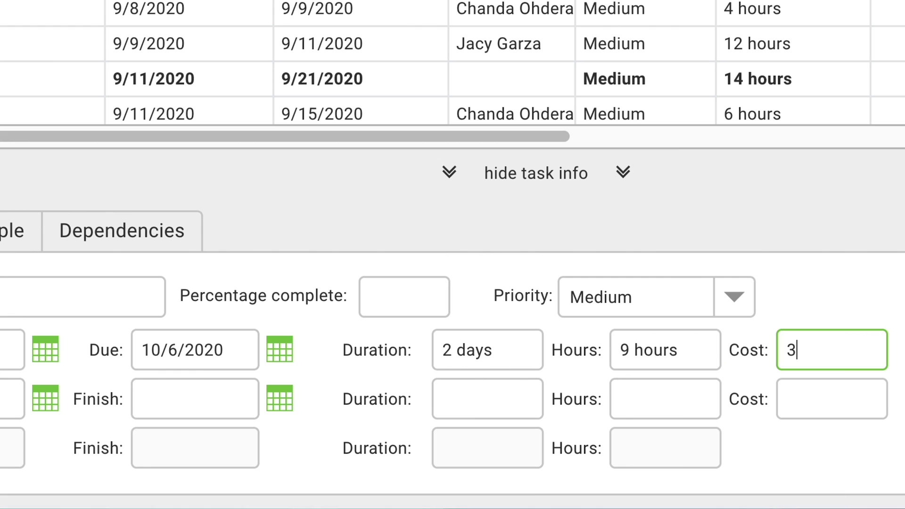
text(0)
key(Return)
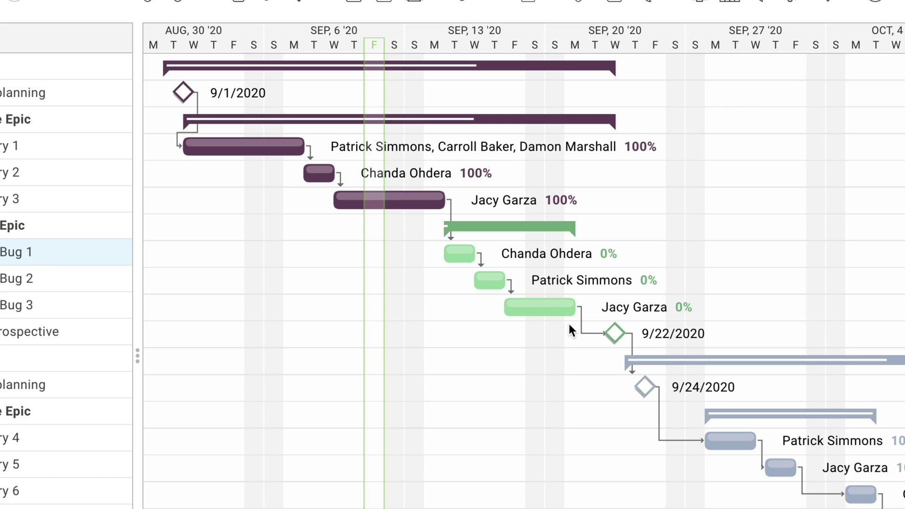
drag(570, 306, 613, 307)
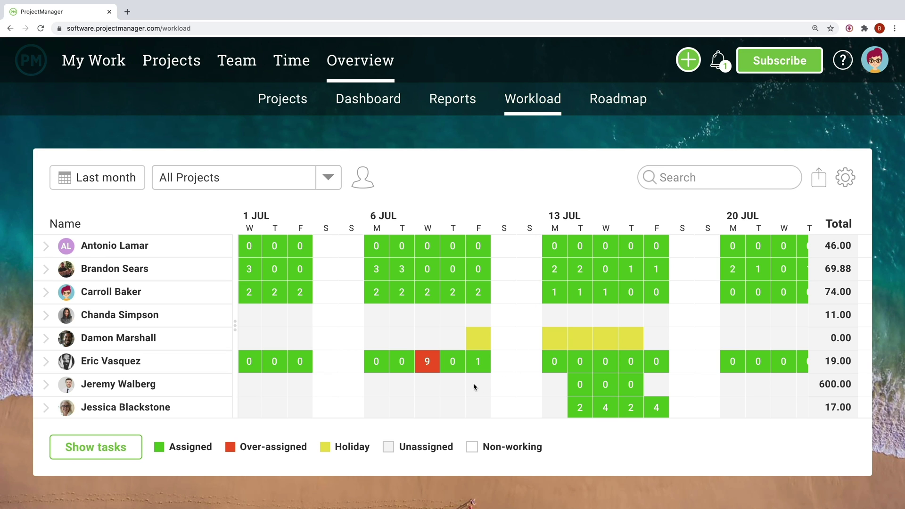
- Inspect the over-assigned 9-hour day, then show the team's tasks for the whole week
click(429, 369)
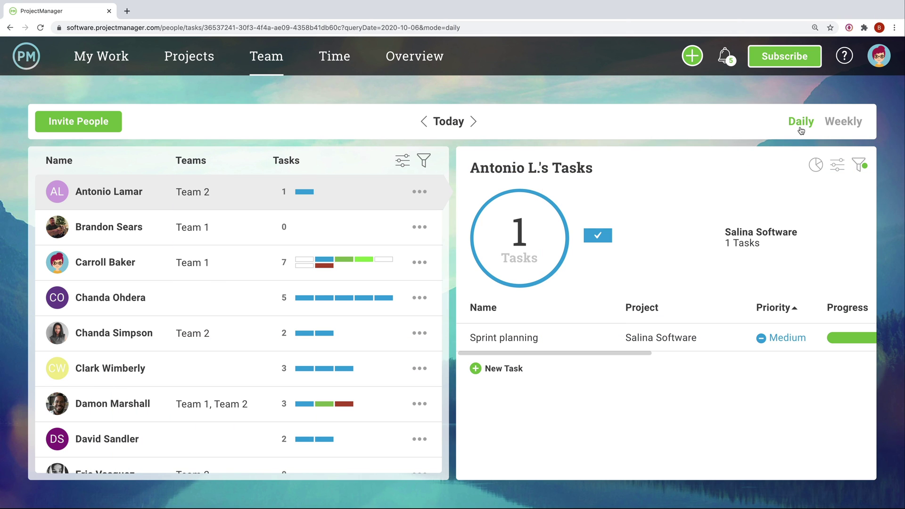
click(841, 124)
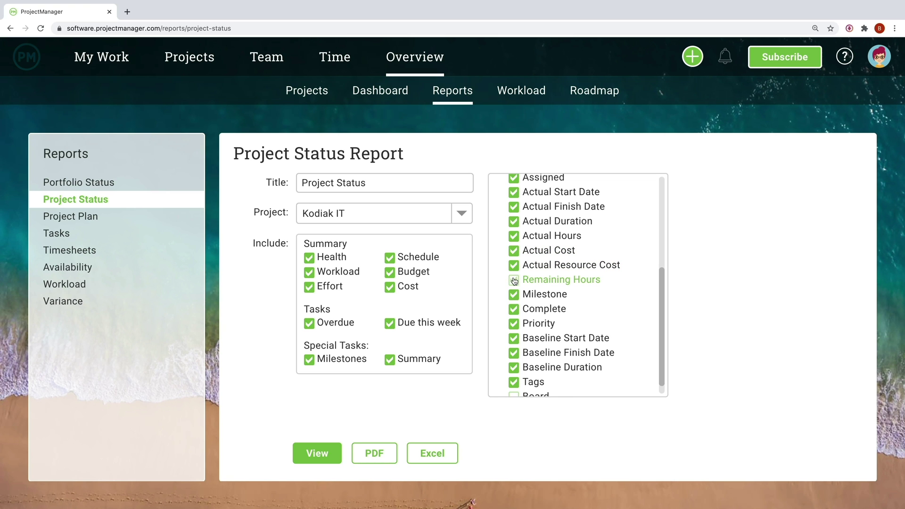
- Include Remaining Hours, generate the Kodiak IT Project Status report, and open the finished report
click(514, 280)
click(332, 452)
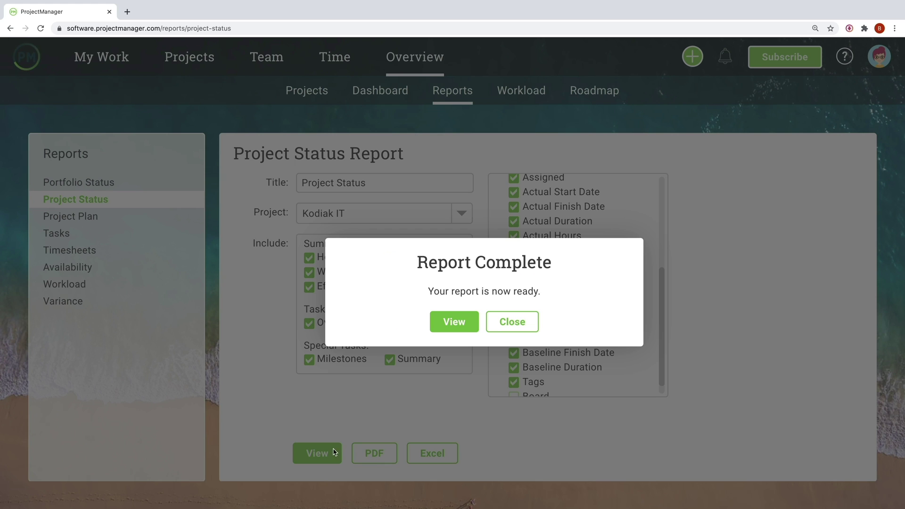
click(454, 328)
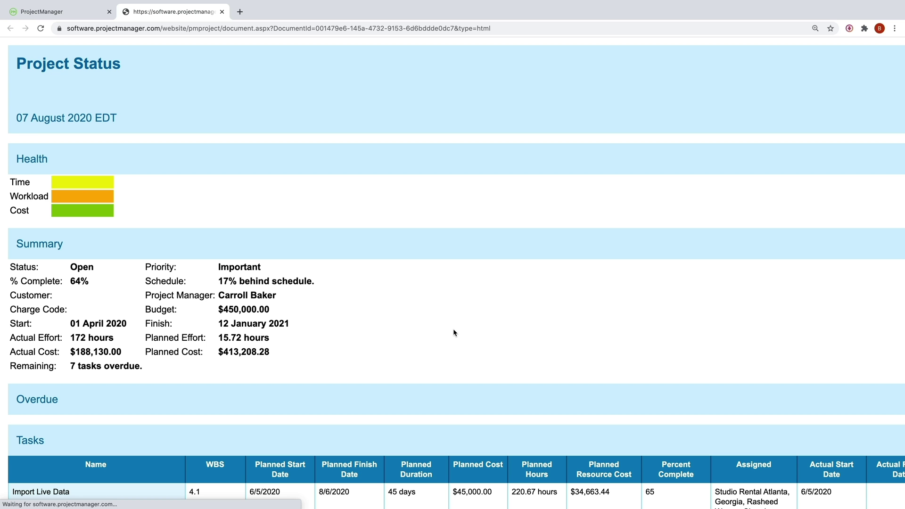
- Review the report's rows and columns, leaving Priority out
scroll(454, 332, down, 3)
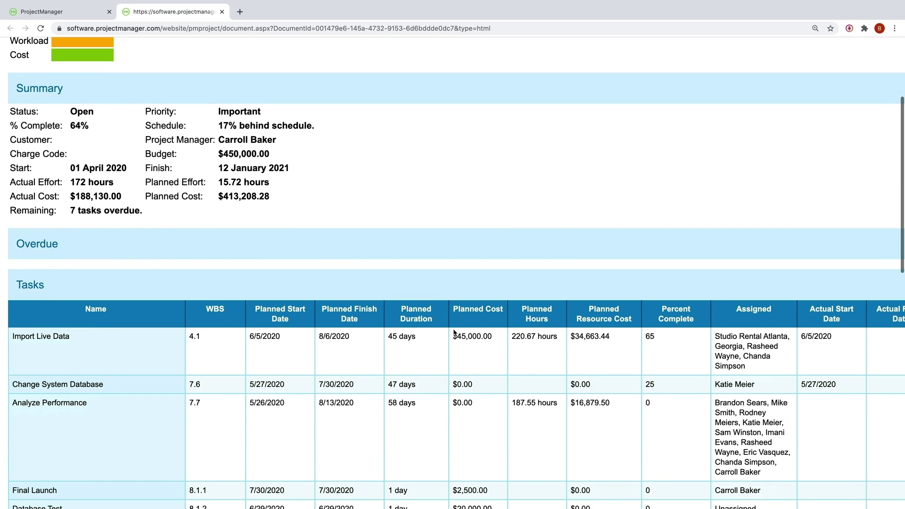
scroll(453, 332, down, 3)
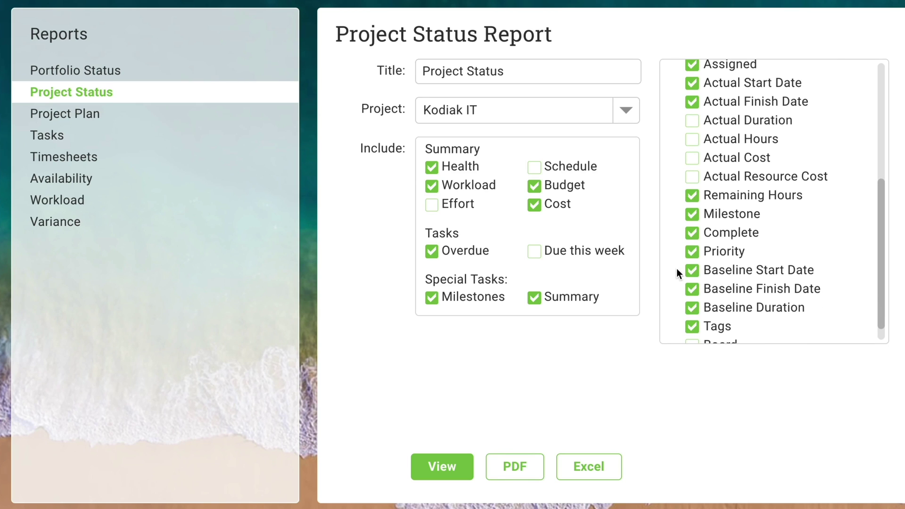
click(691, 252)
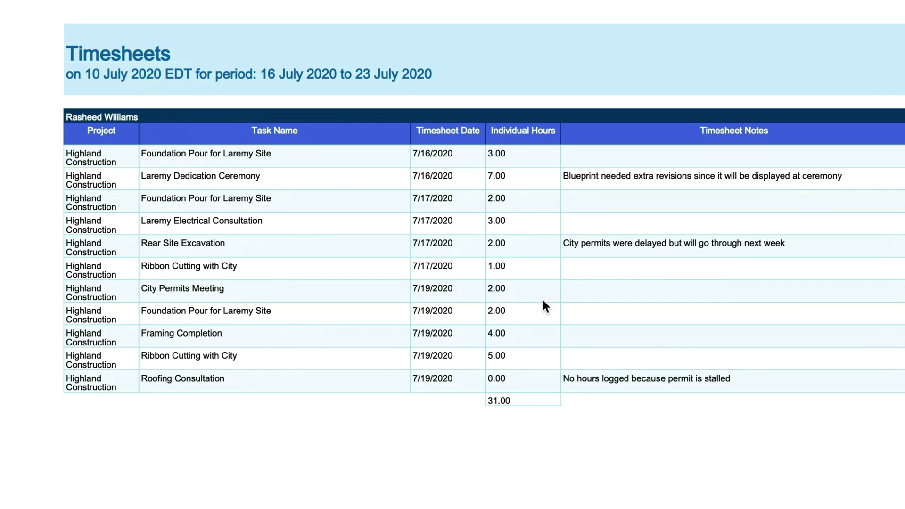
scroll(542, 303, right, 8)
scroll(435, 339, right, 3)
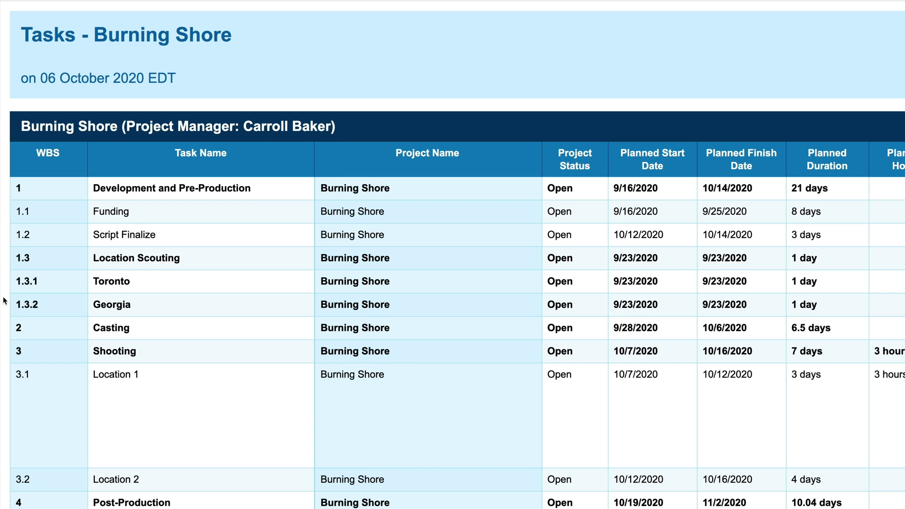
scroll(3, 301, down, 5)
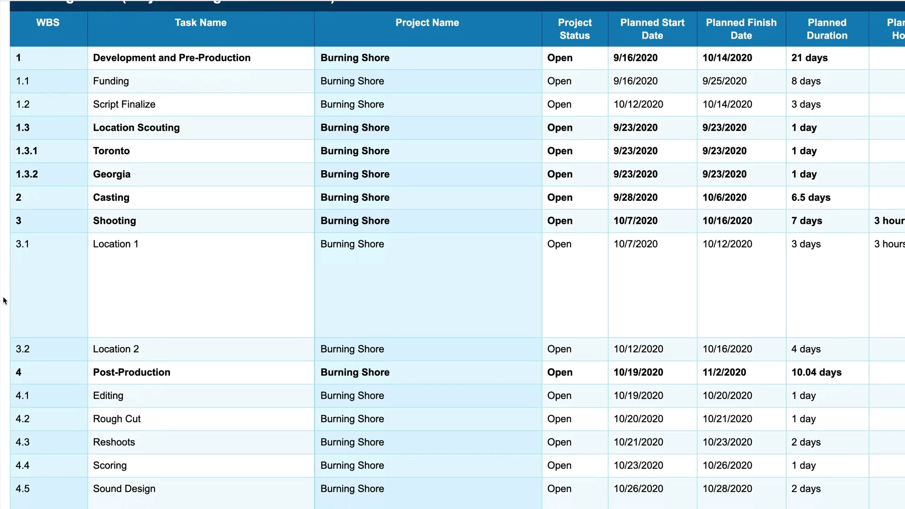
scroll(4, 301, down, 2)
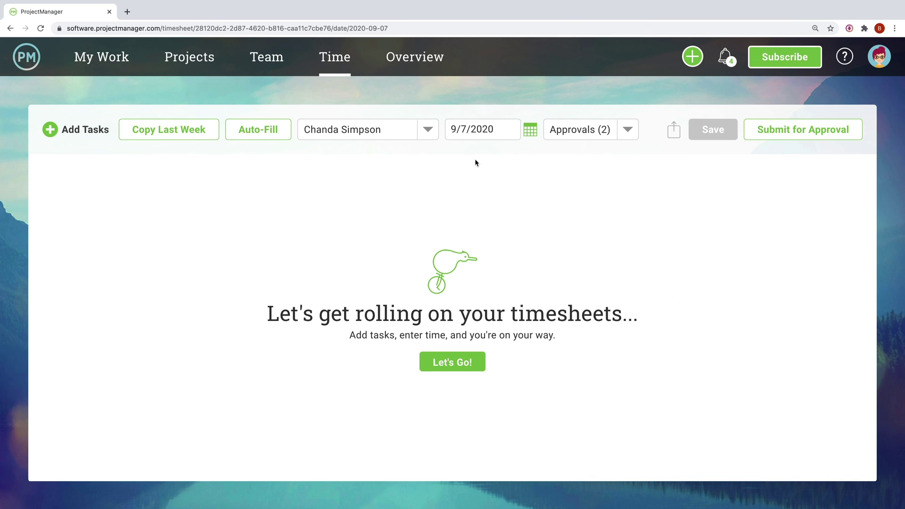
- Switch the timesheet to a different team member and Auto-Fill its hours
click(428, 129)
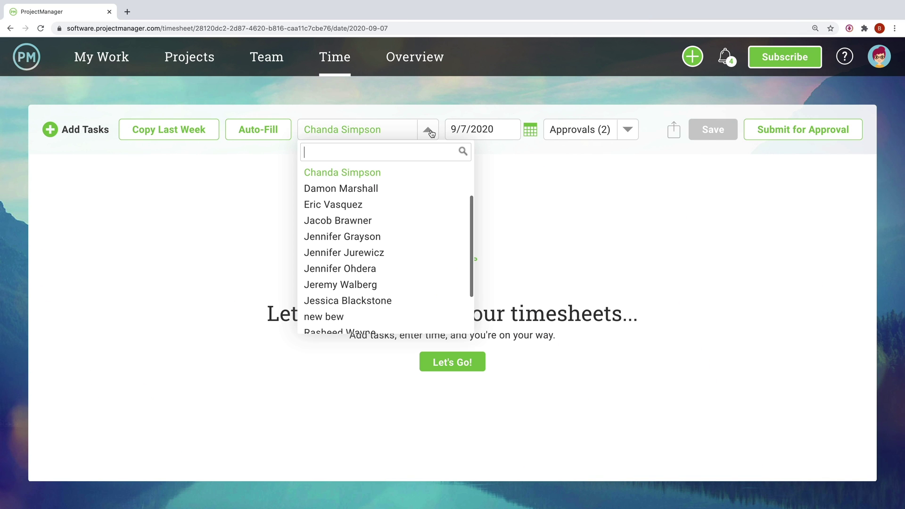
click(400, 188)
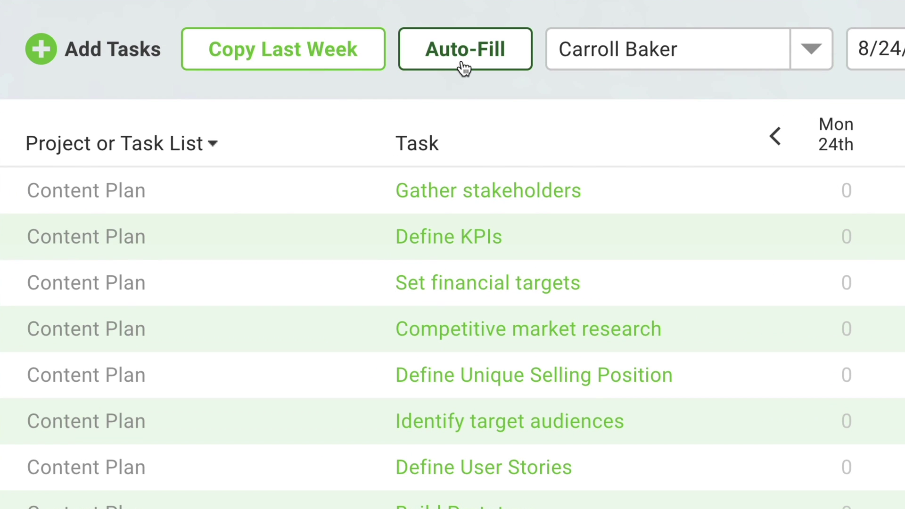
click(465, 66)
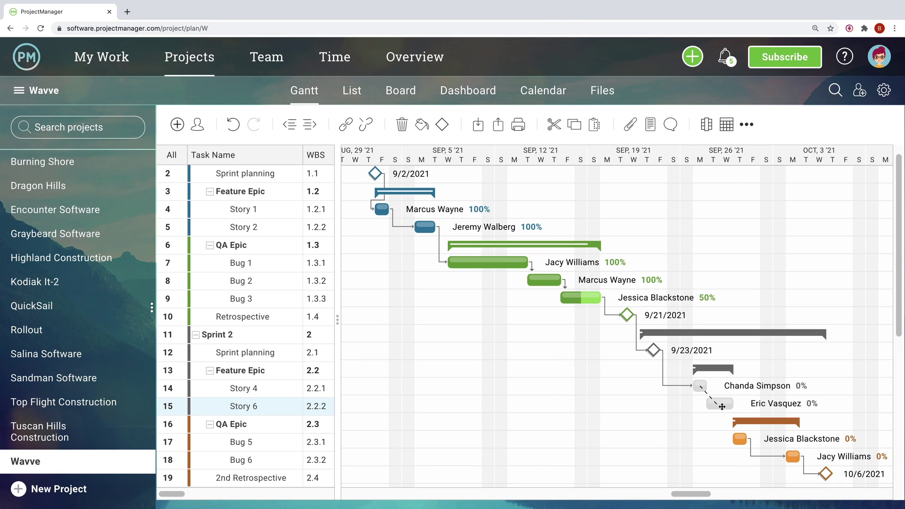
- Add a dependency from Story 6 to the task below it on the Gantt chart
drag(721, 405, 736, 439)
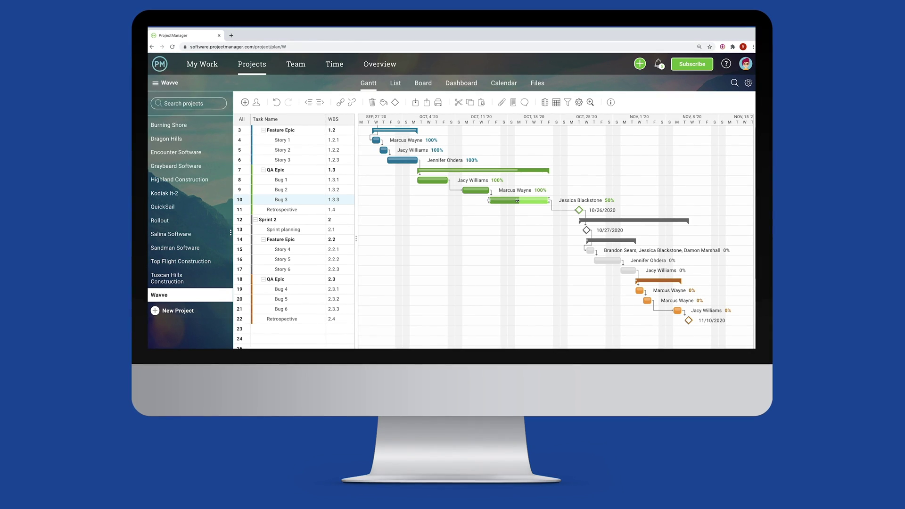
- Set Bug 3's progress to 100% using its Gantt bar
drag(517, 201, 561, 201)
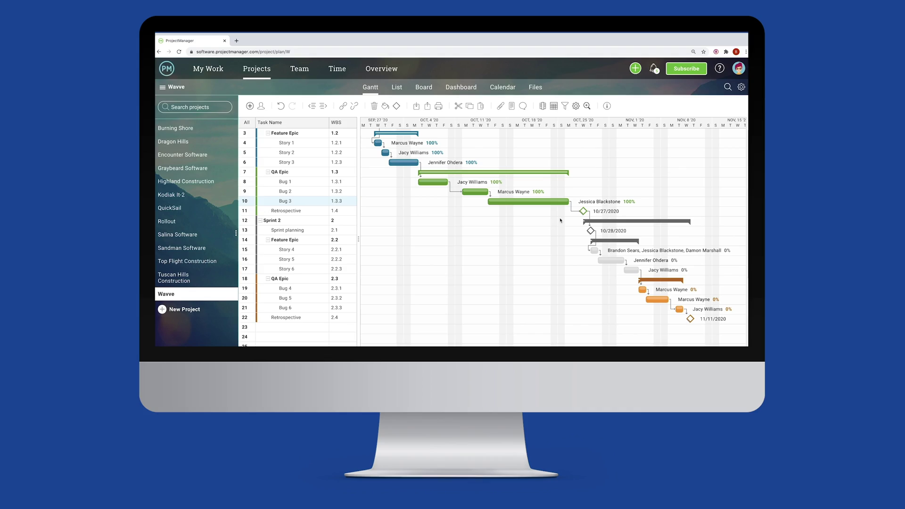